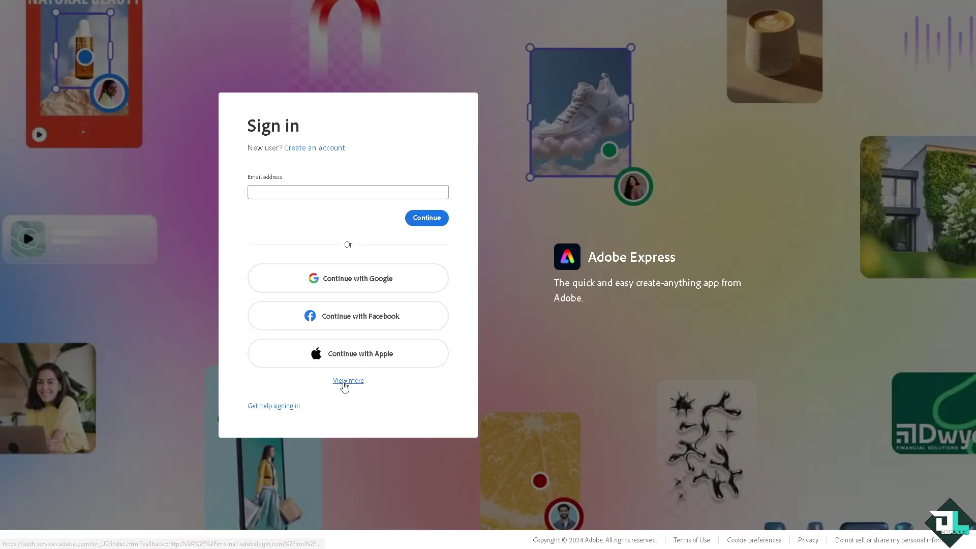
Show the additional sign-in options and open the create-account form.
left_click(344, 384)
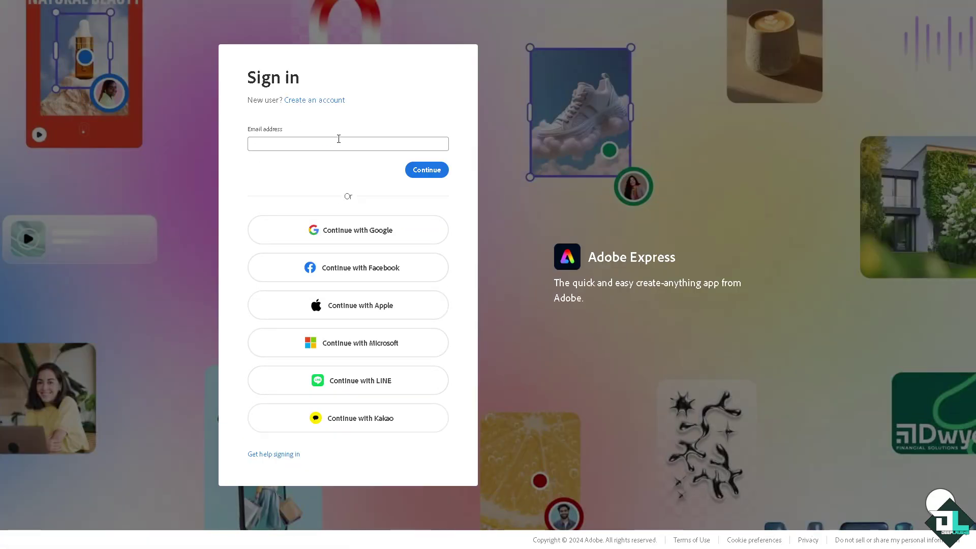
left_click(324, 101)
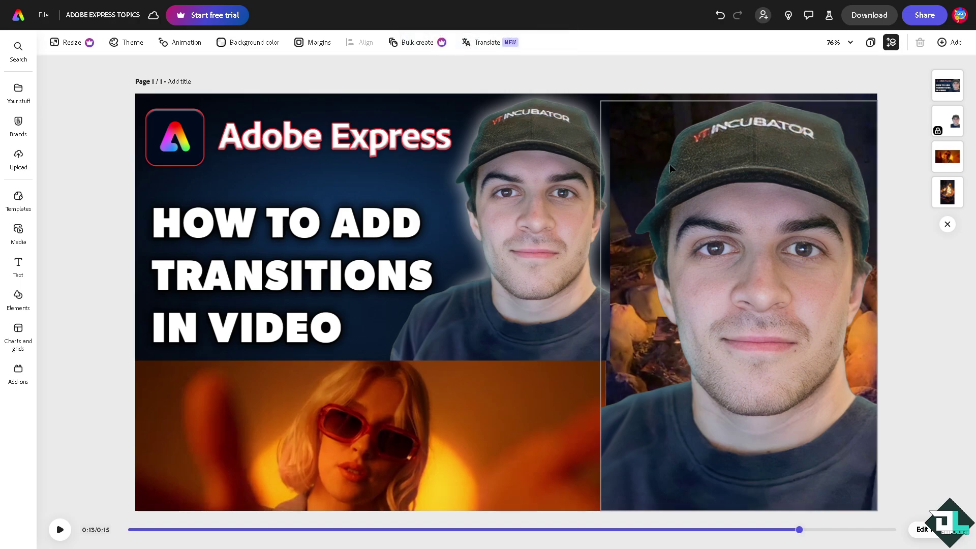
Add a same-size page and place the sunglasses woman video, shrunk to two-thirds size.
left_click(953, 42)
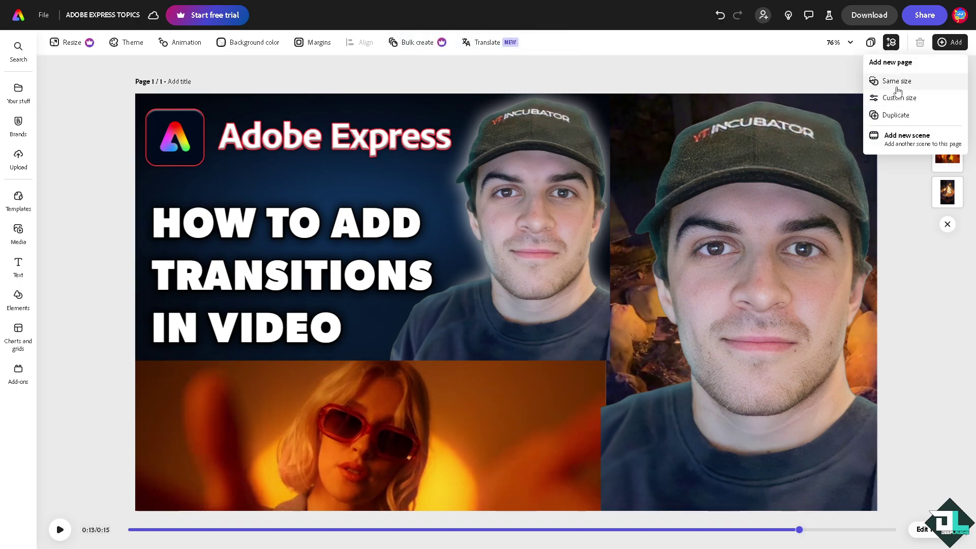
left_click(887, 82)
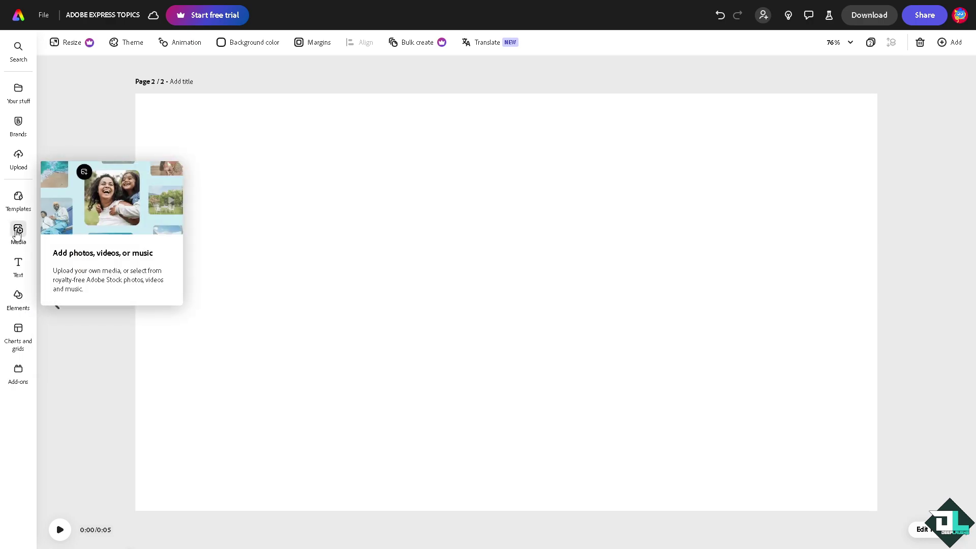
left_click(19, 233)
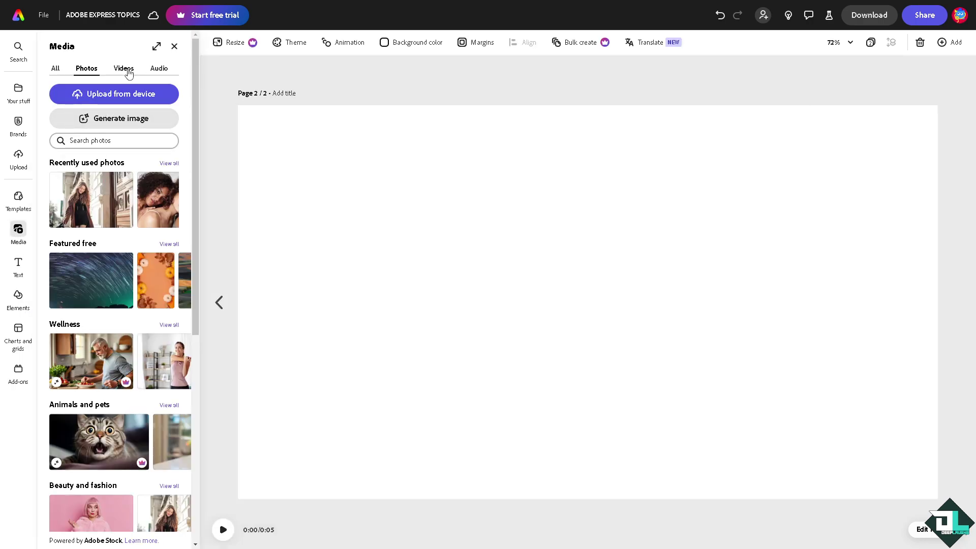
left_click(124, 68)
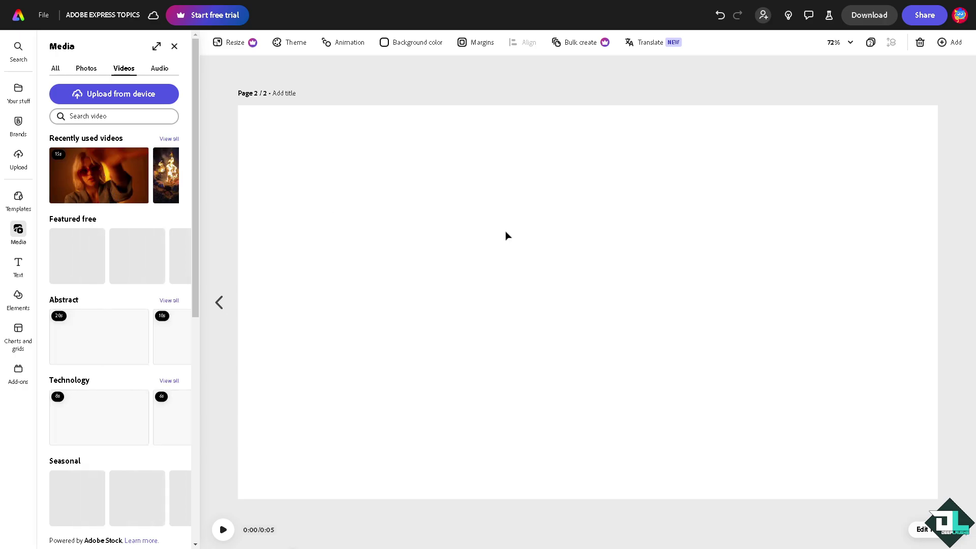
left_click(95, 190)
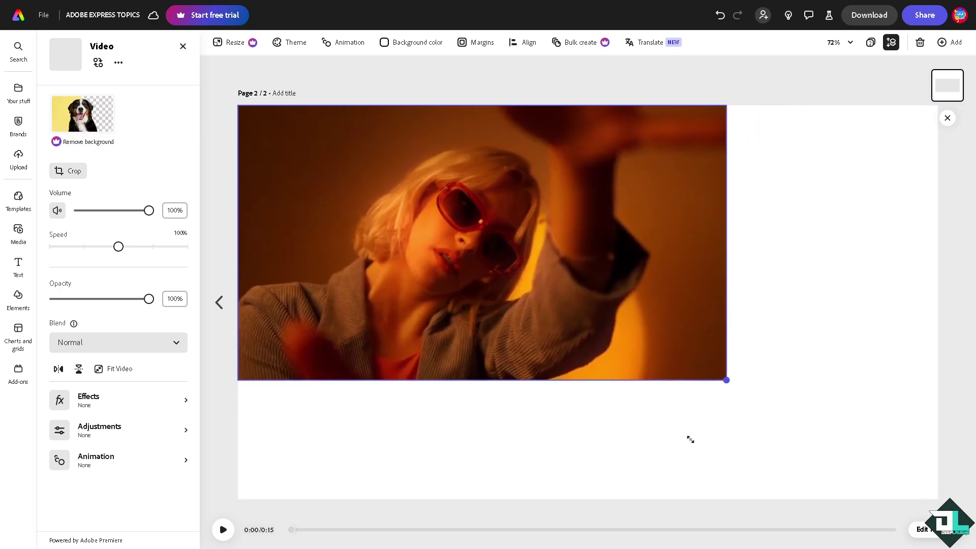
left_click_drag(938, 499, 664, 425)
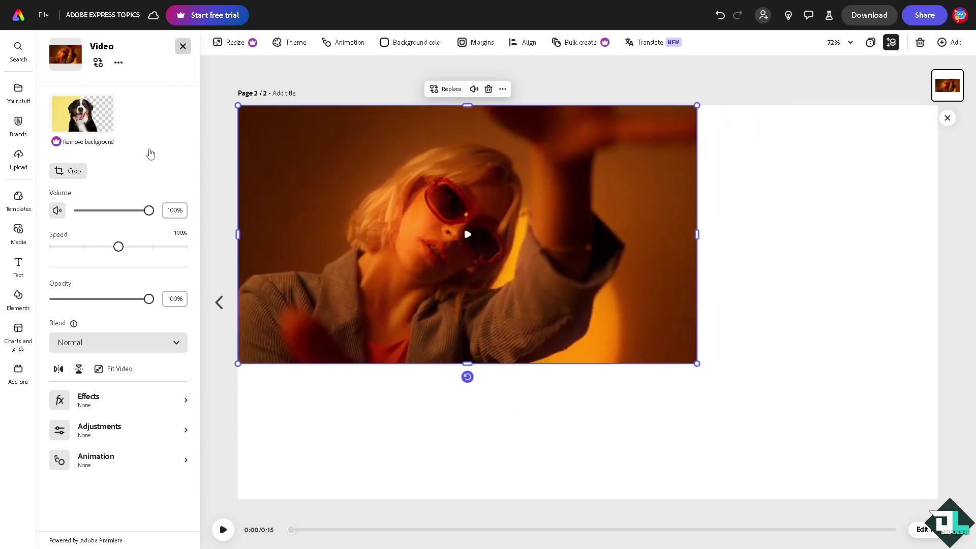
Place the campfire clip on the page's right and move the woman video to the bottom.
left_click(19, 235)
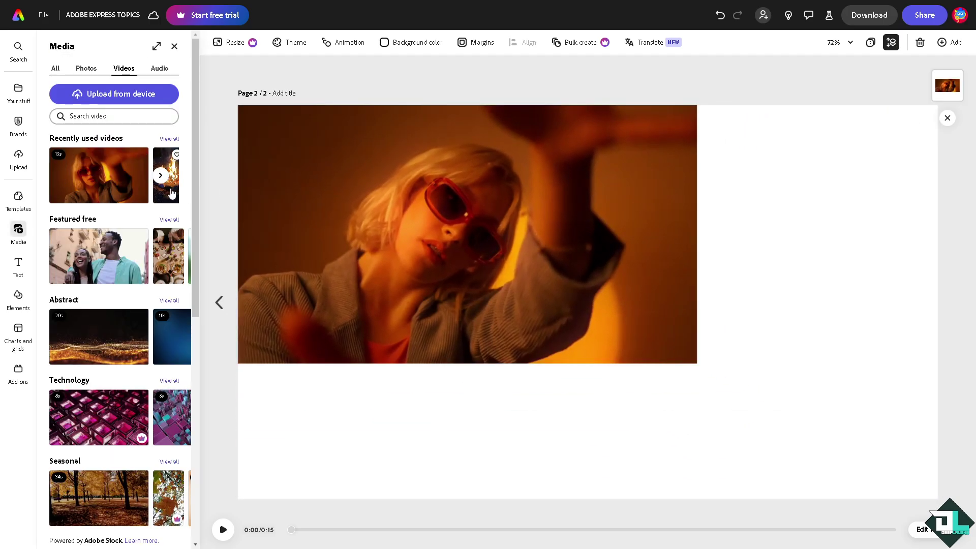
left_click_drag(159, 175, 287, 210)
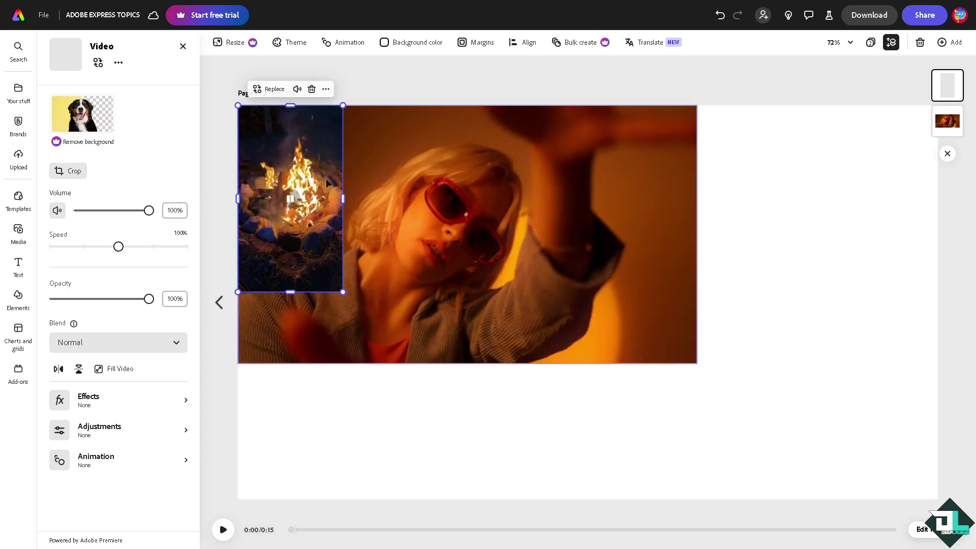
mouse_move(300, 168)
left_mouse_down()
mouse_move(756, 181)
mouse_move(760, 168)
left_mouse_up()
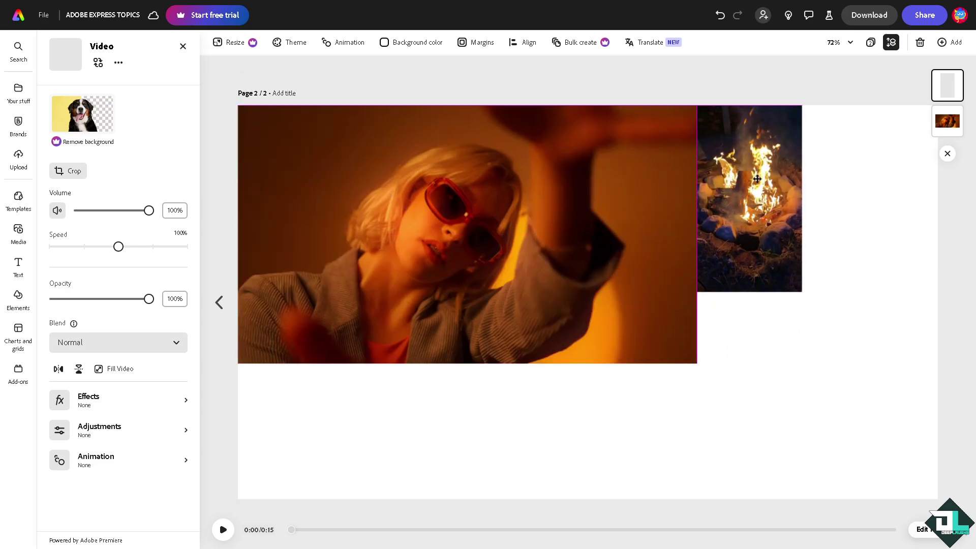
left_click(586, 215)
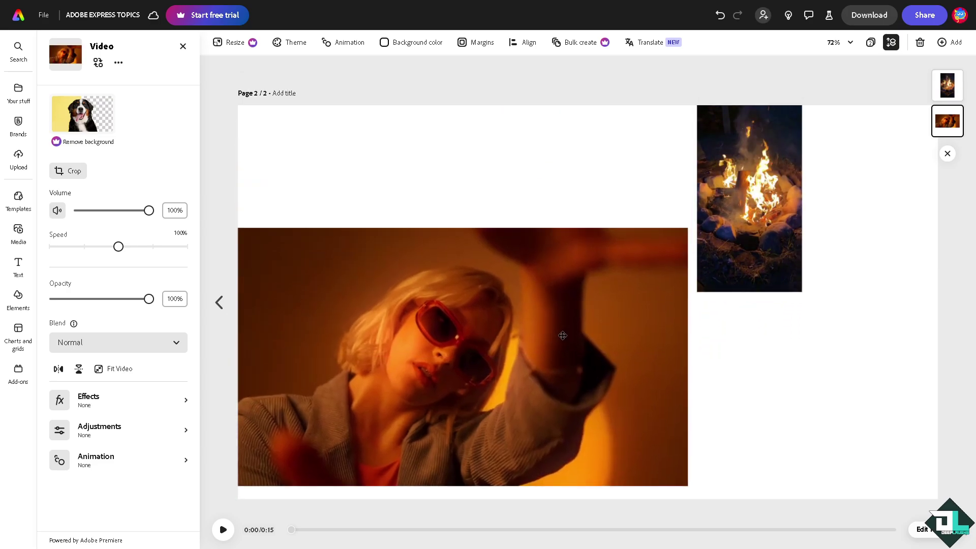
left_click_drag(575, 212, 567, 347)
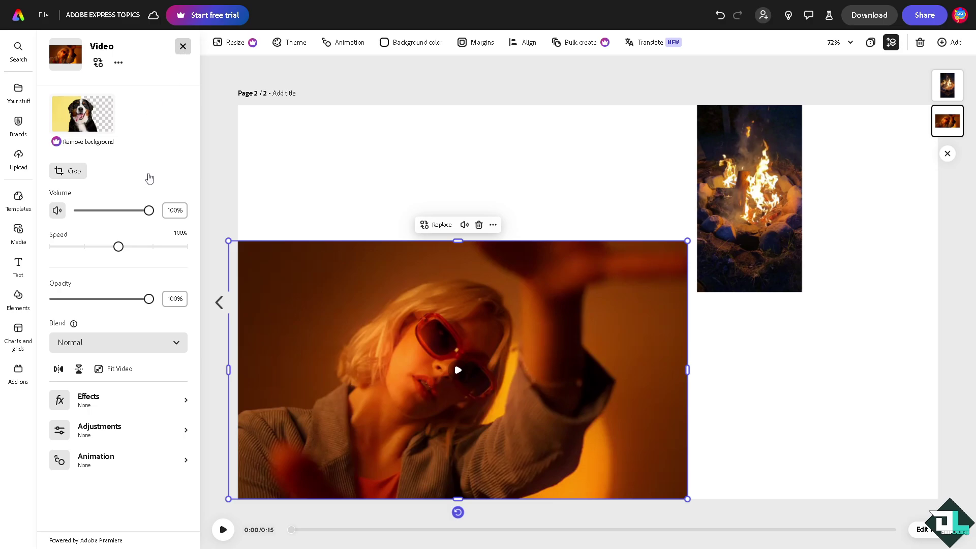
key("Escape")
Add the full-height tunnel clip, delete the woman video, and set the campfire beside it full height.
left_click(169, 140)
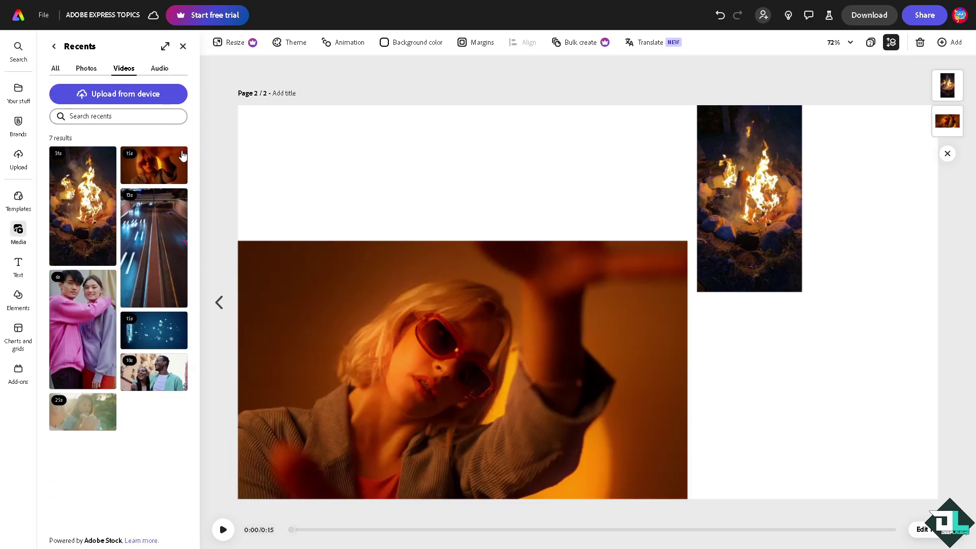
left_click(175, 224)
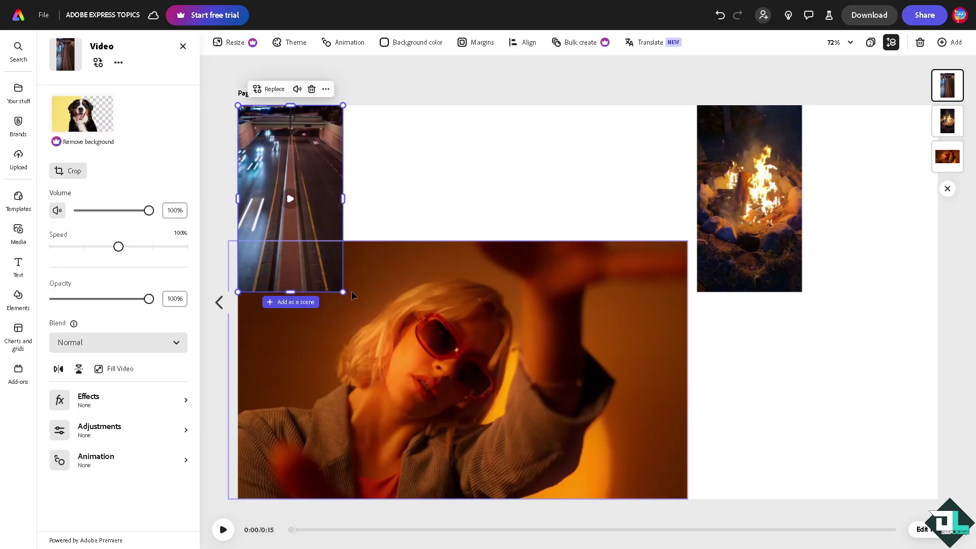
left_click_drag(343, 292, 597, 445)
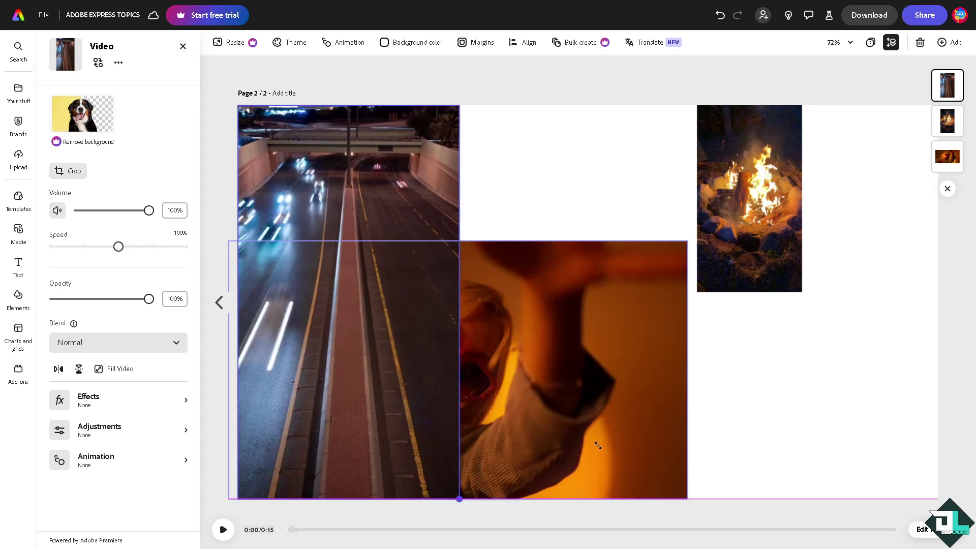
left_click(586, 349)
key("Delete")
left_click_drag(738, 206, 499, 197)
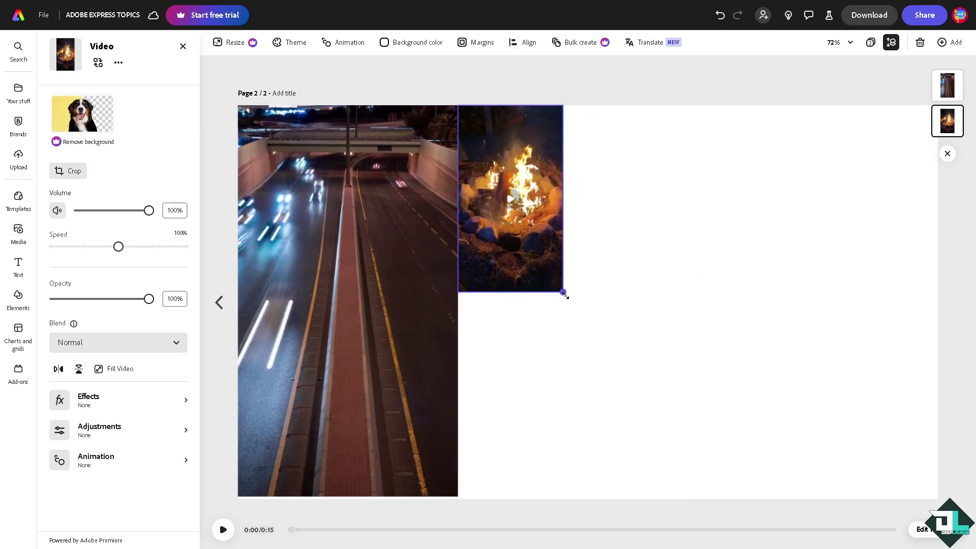
left_click_drag(563, 291, 771, 449)
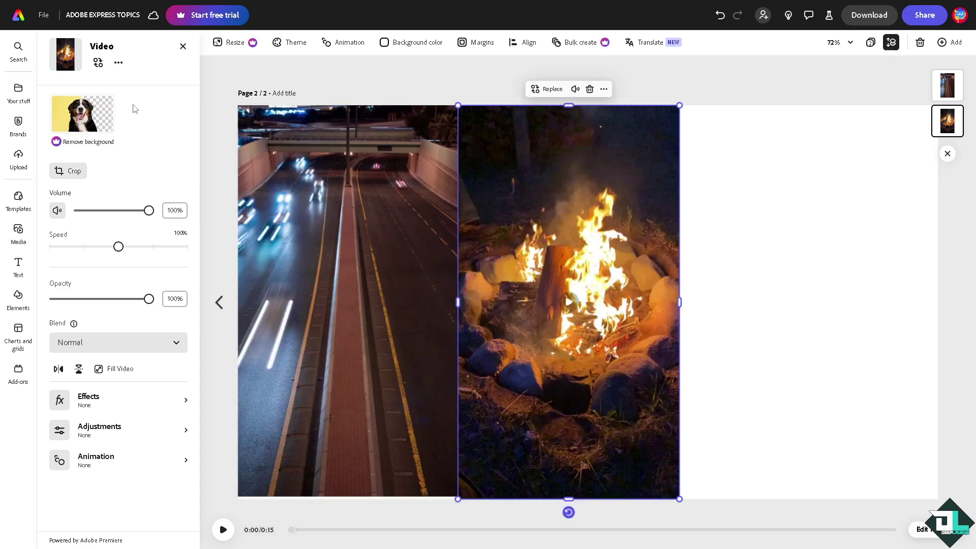
left_click(182, 48)
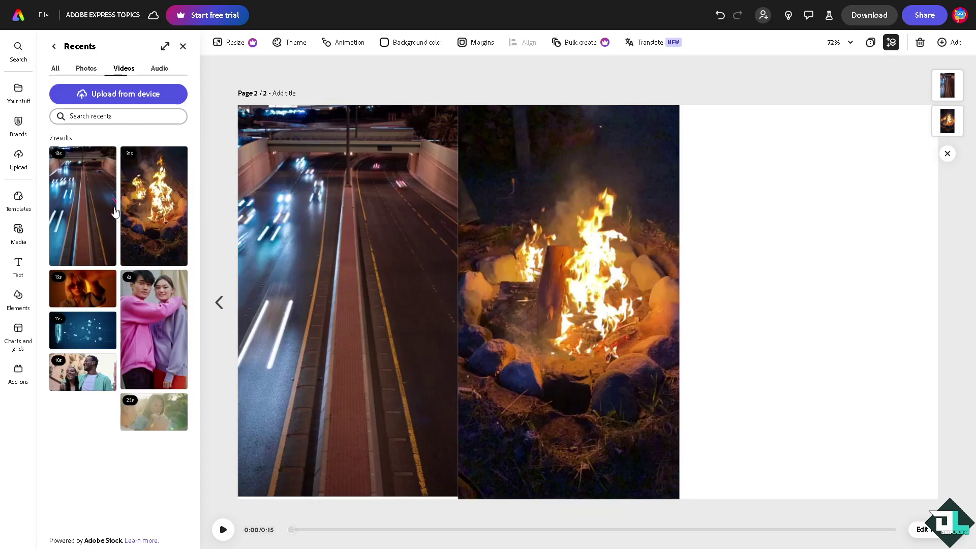
Insert the full-height couple-in-hoodies clip between the tunnel and campfire clips, campfire at the right edge.
left_click(153, 328)
left_click_drag(306, 197, 751, 197)
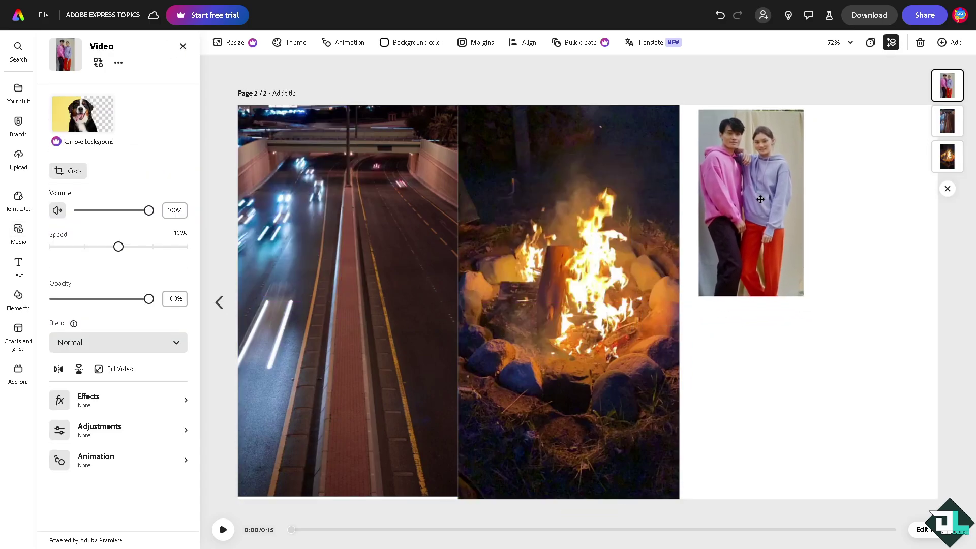
left_click_drag(567, 197, 850, 228)
left_click_drag(727, 199, 502, 198)
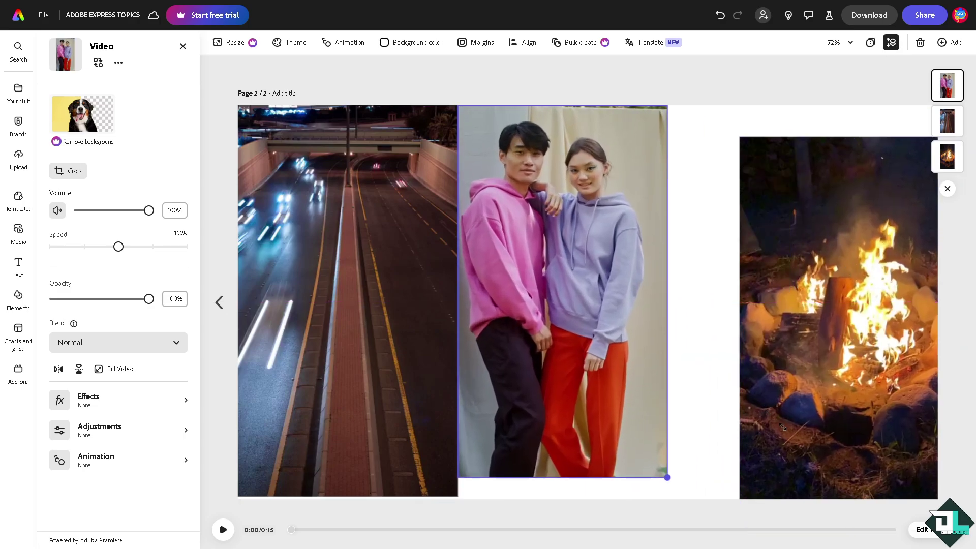
left_click_drag(563, 292, 678, 495)
left_click_drag(797, 422, 726, 316)
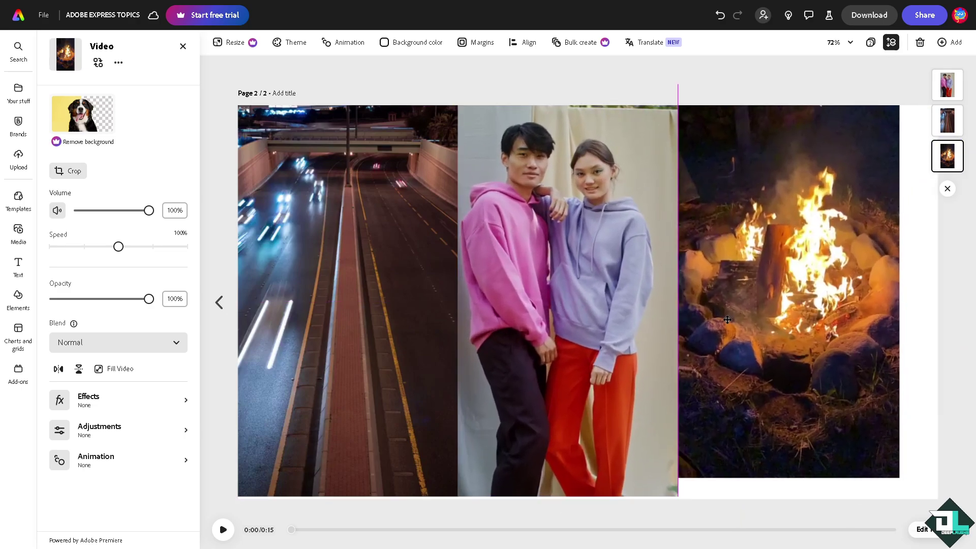
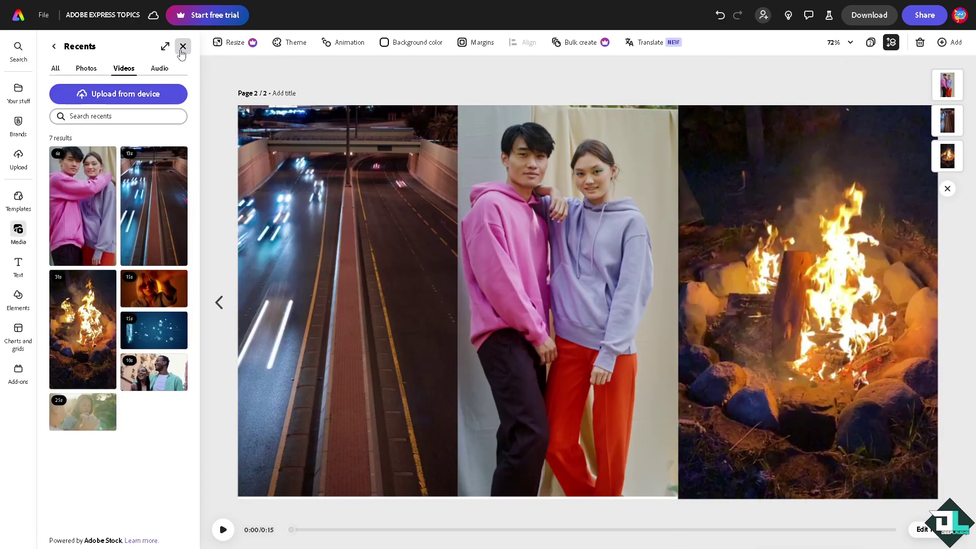
Close the media library, select the road video, and show the scene timeline.
left_click(184, 46)
left_click(235, 189)
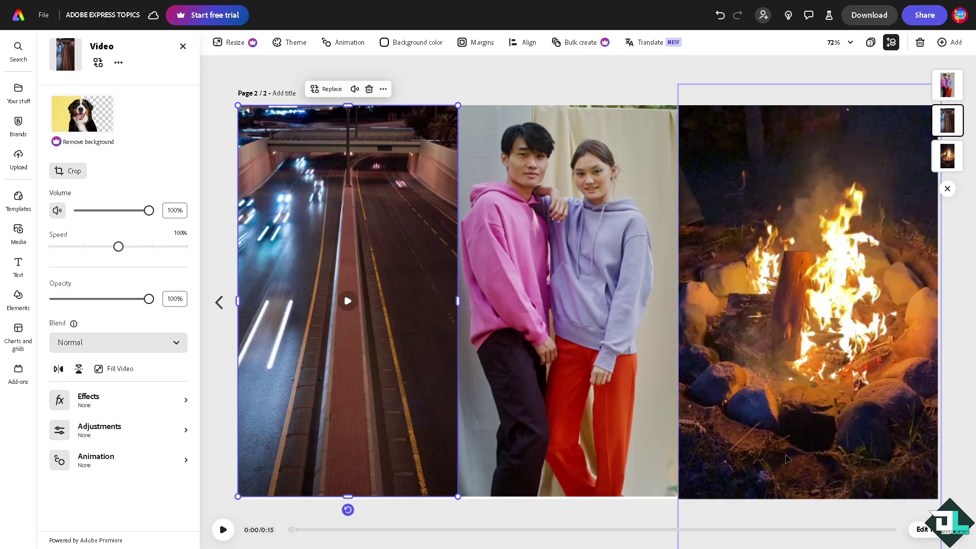
left_click(923, 530)
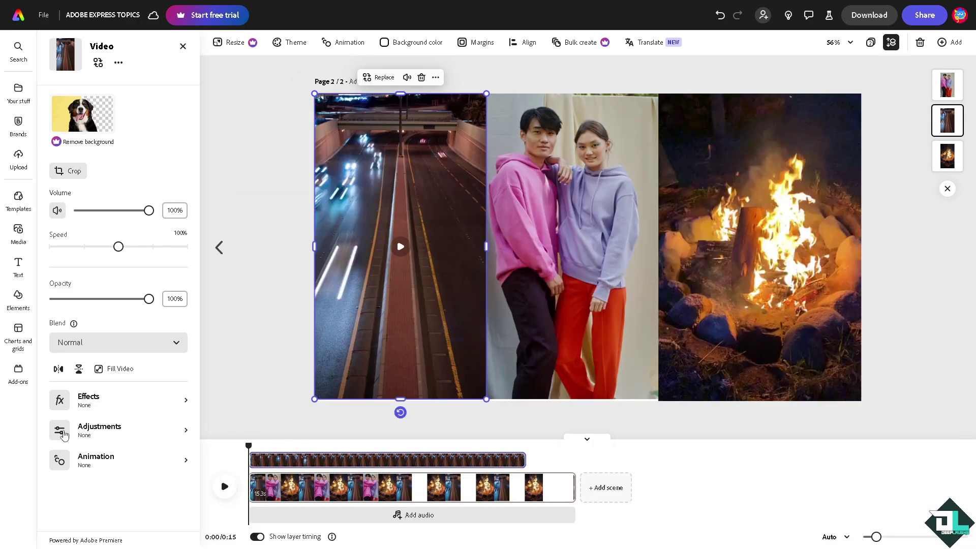
Deselect the road video and split the collage scene at the 0:08 playhead position.
left_click(278, 435)
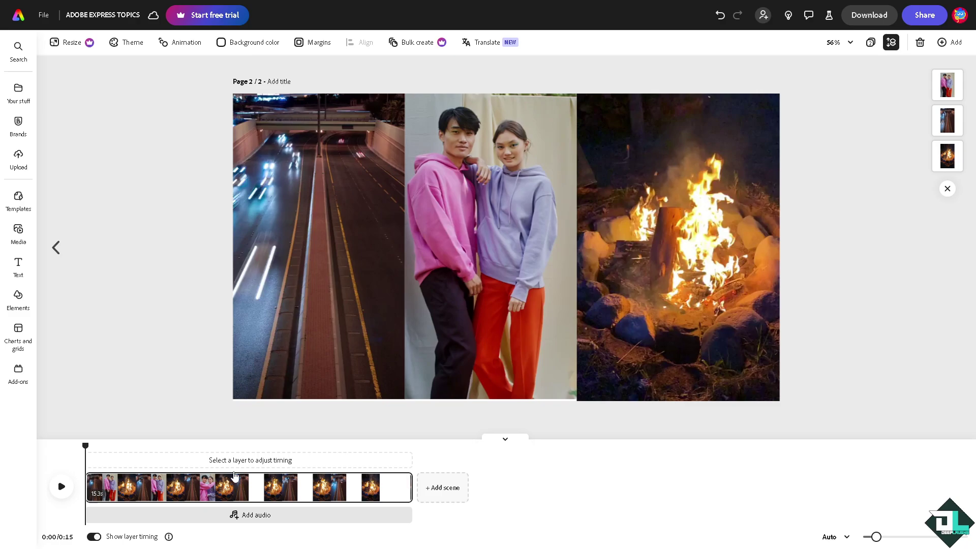
left_click(256, 467)
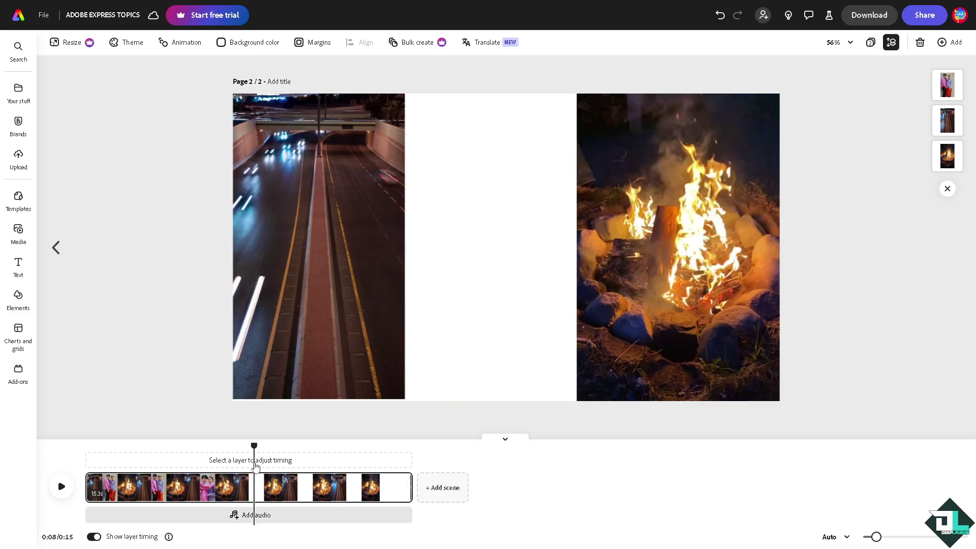
left_click_drag(252, 445, 185, 446)
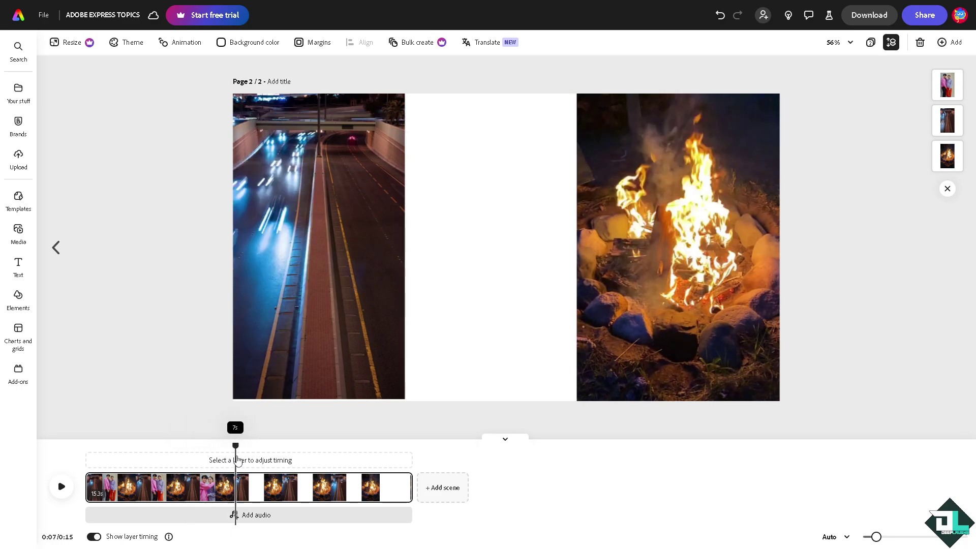
left_click_drag(186, 446, 247, 459)
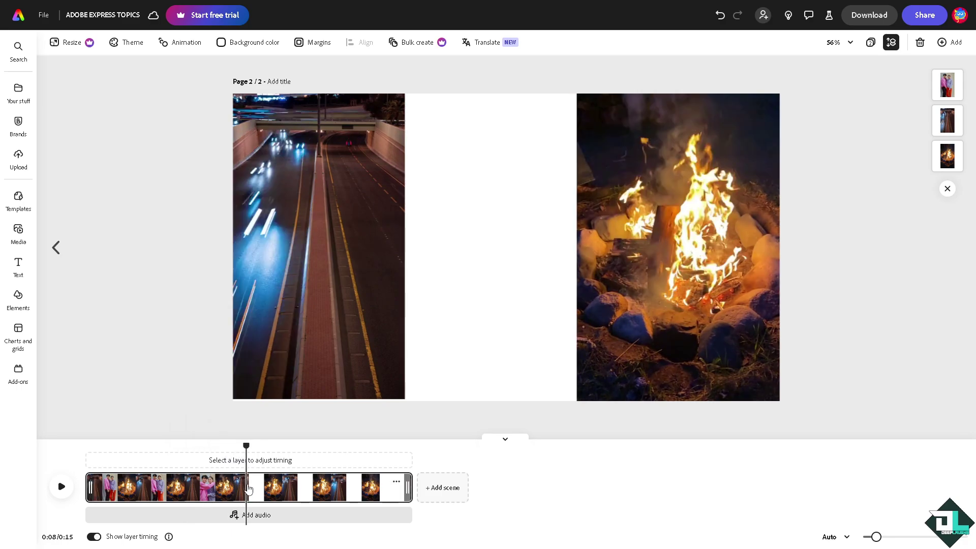
right_click(248, 488)
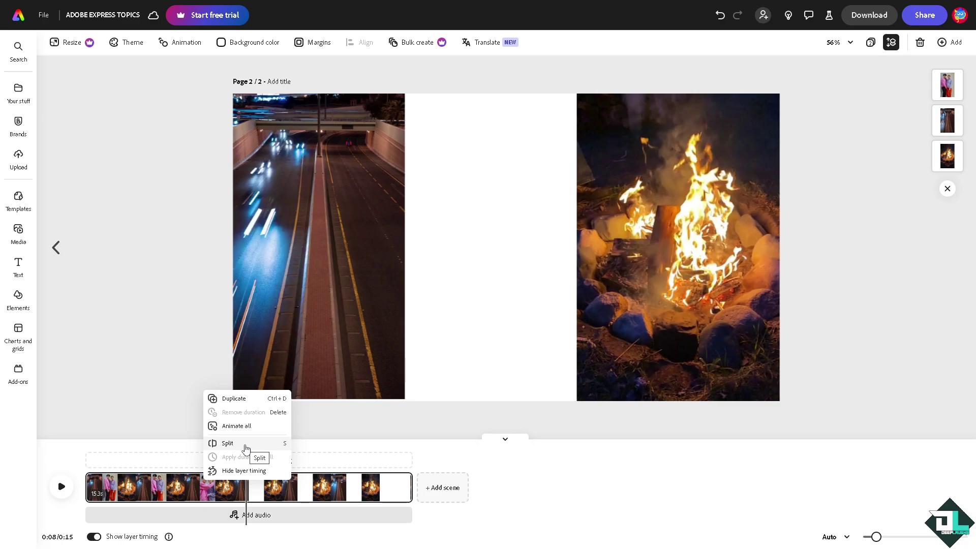
left_click(246, 445)
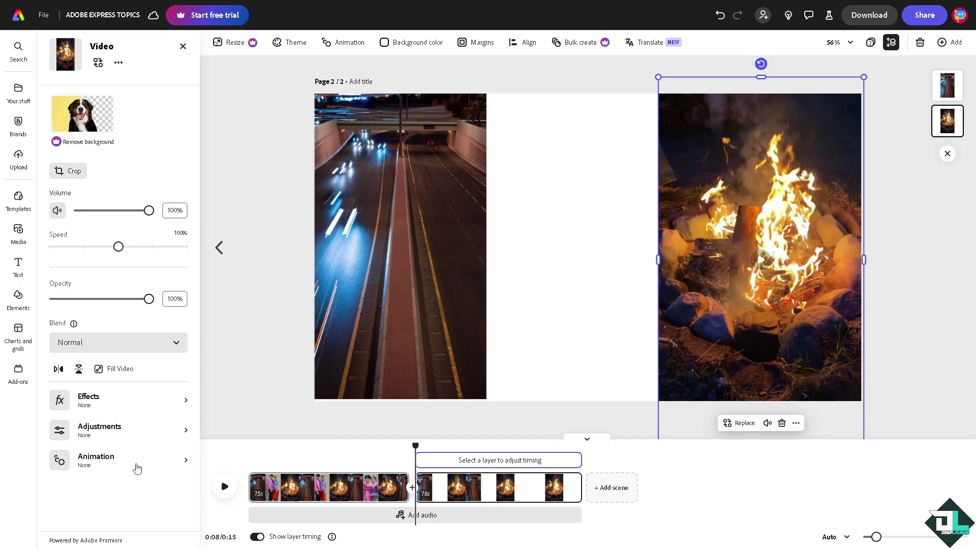
Give the campfire clip a Bungee entrance and a Flicker exit animation.
left_click(136, 467)
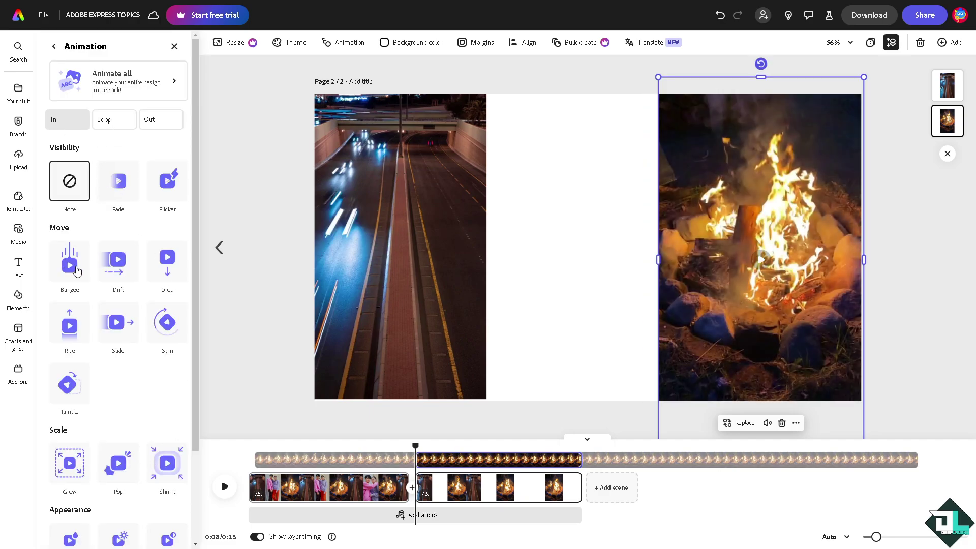
left_click(82, 278)
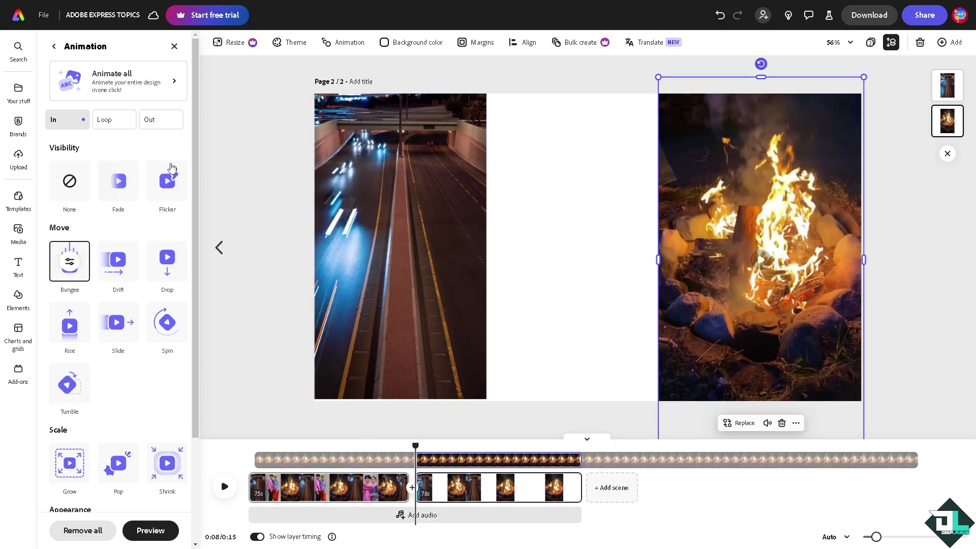
left_click(165, 124)
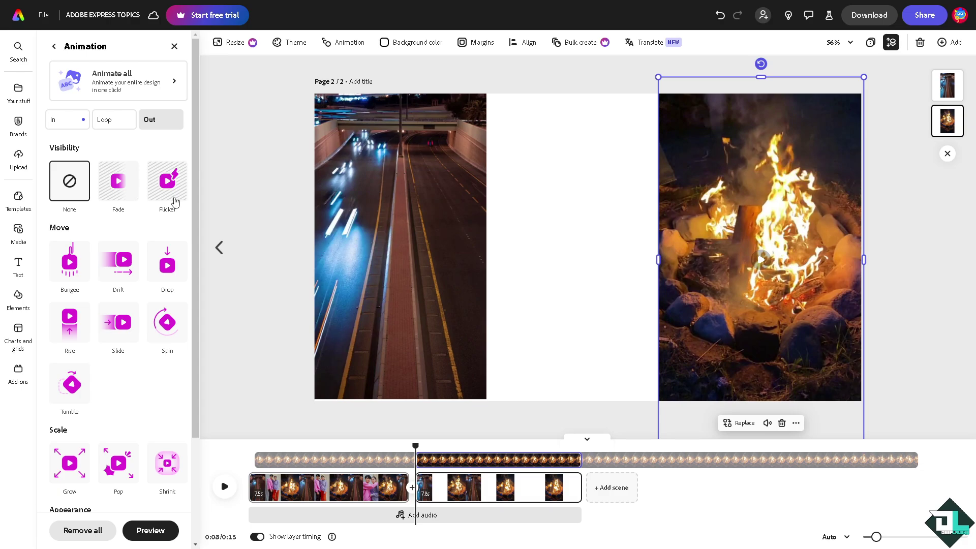
left_click(174, 193)
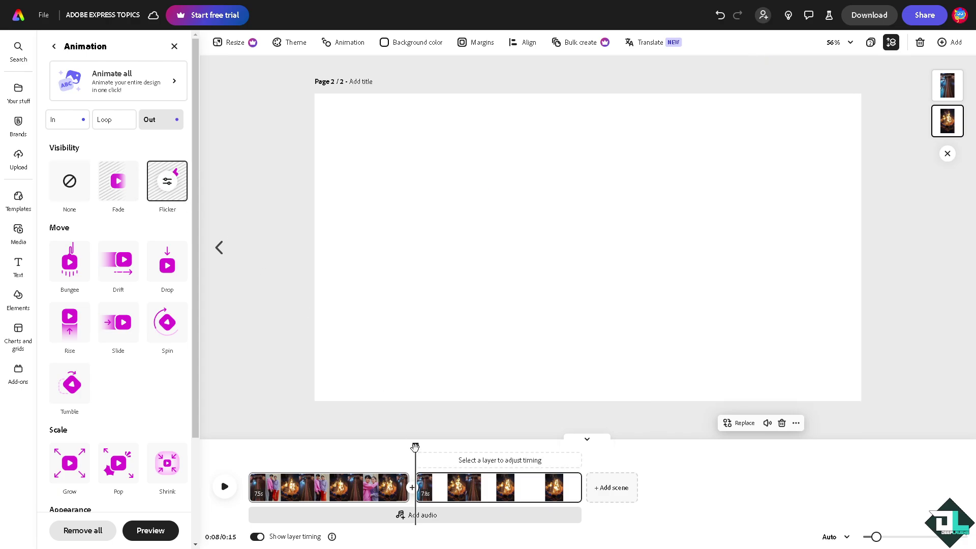
left_click_drag(415, 447, 248, 442)
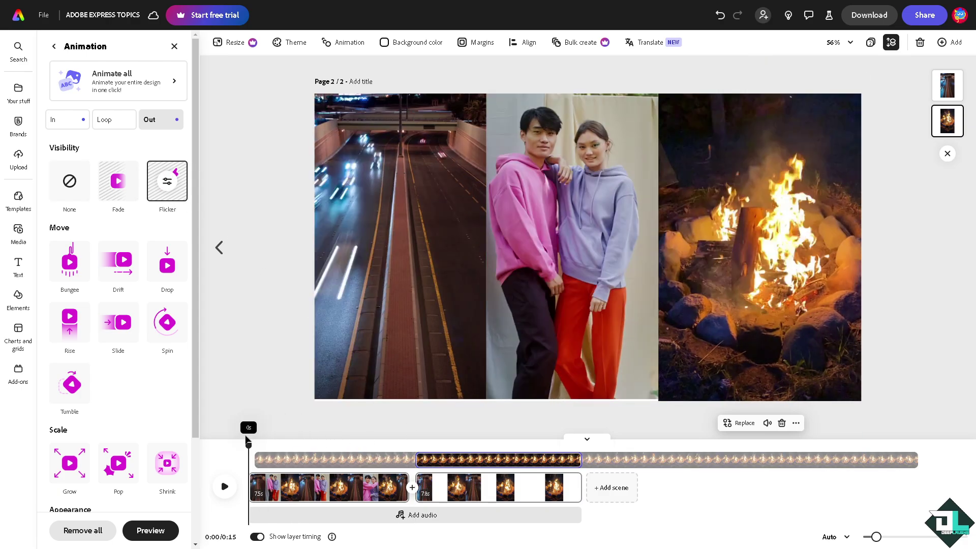
key("Escape")
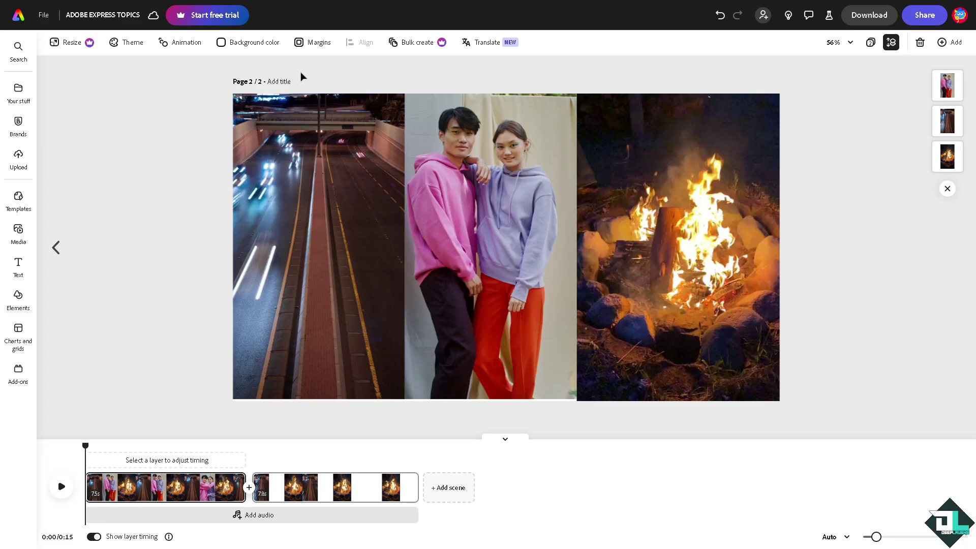
Apply the Popping preset to every object on the page and play the collage.
left_click(186, 43)
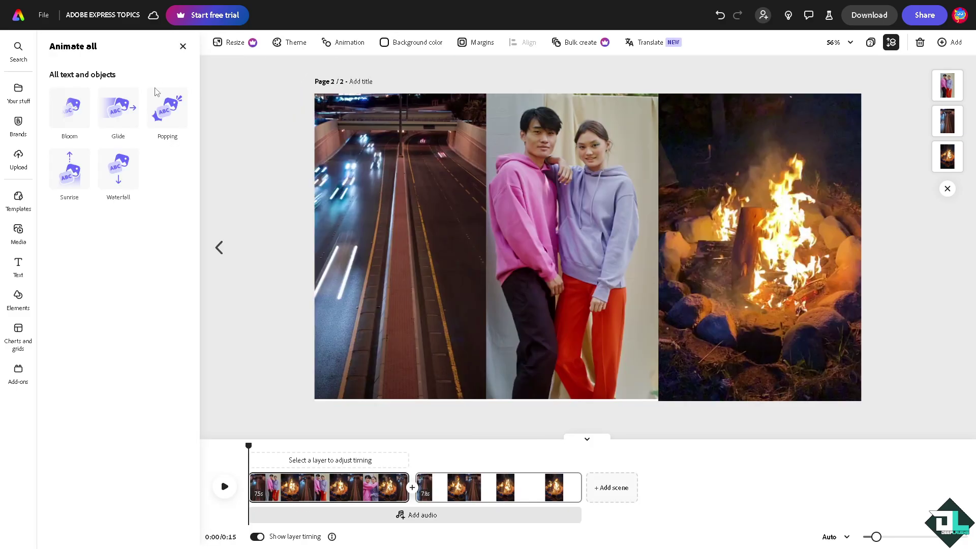
left_click(168, 114)
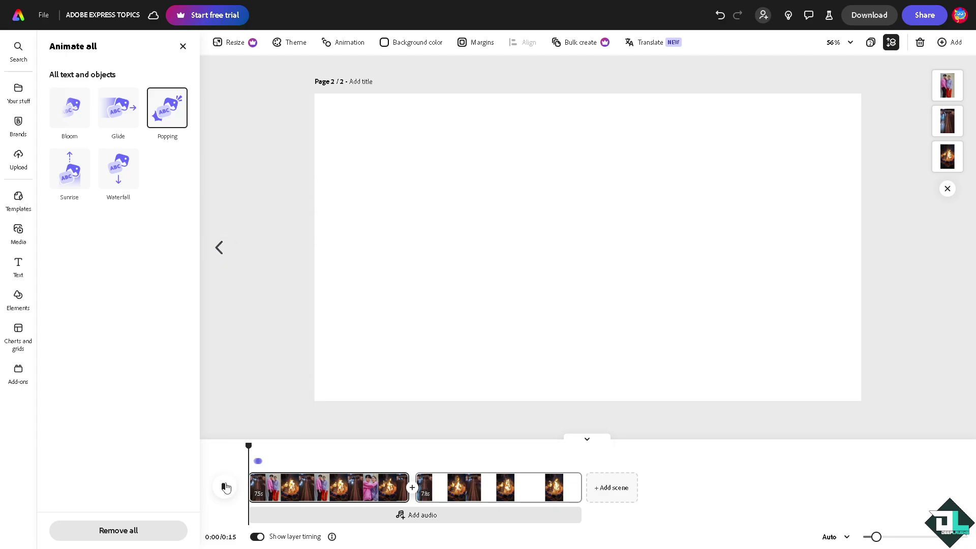
left_click(224, 487)
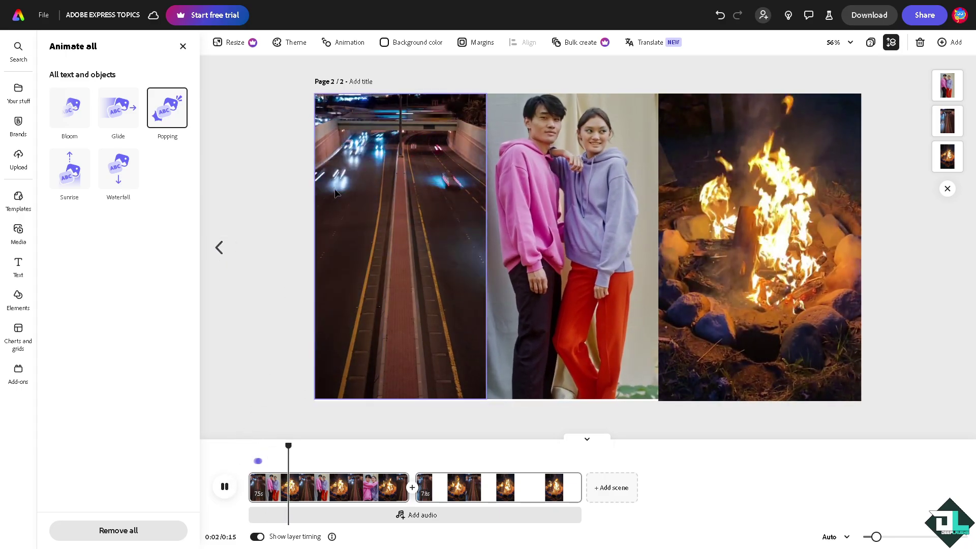